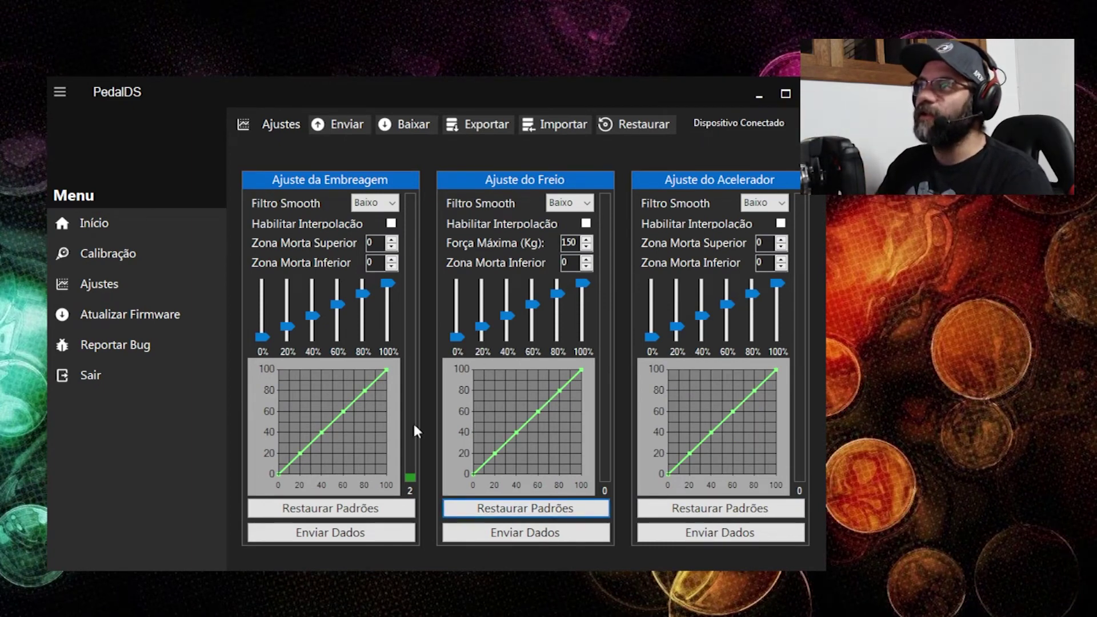
- Restart the pedal calibration with only the brake and accelerator enabled, leaving the clutch out
left_click(119, 259)
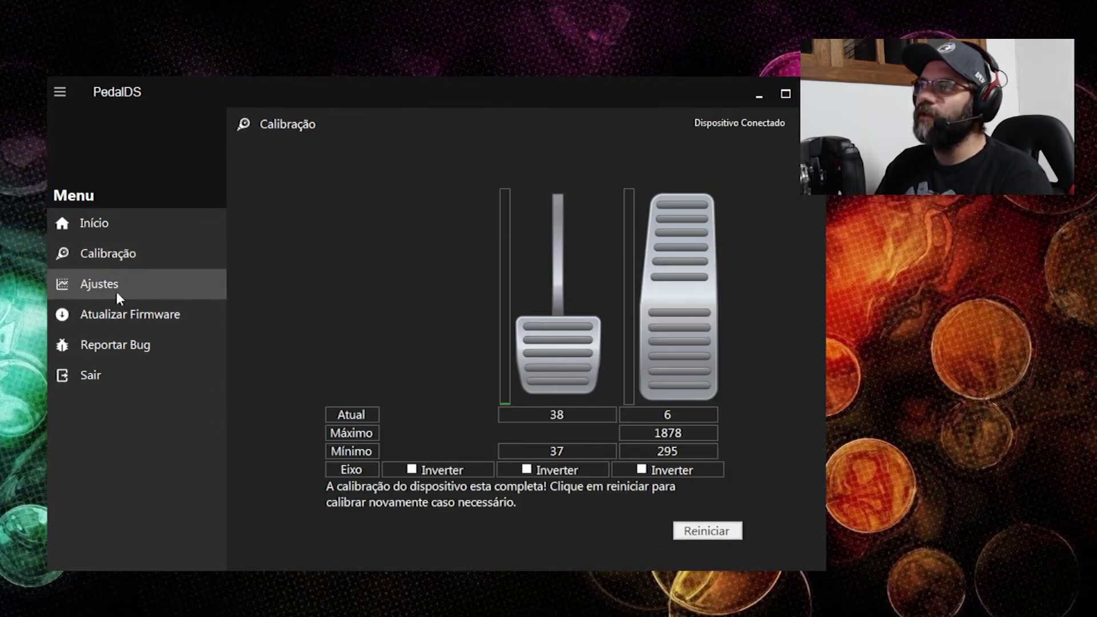
left_click(117, 295)
left_click(141, 259)
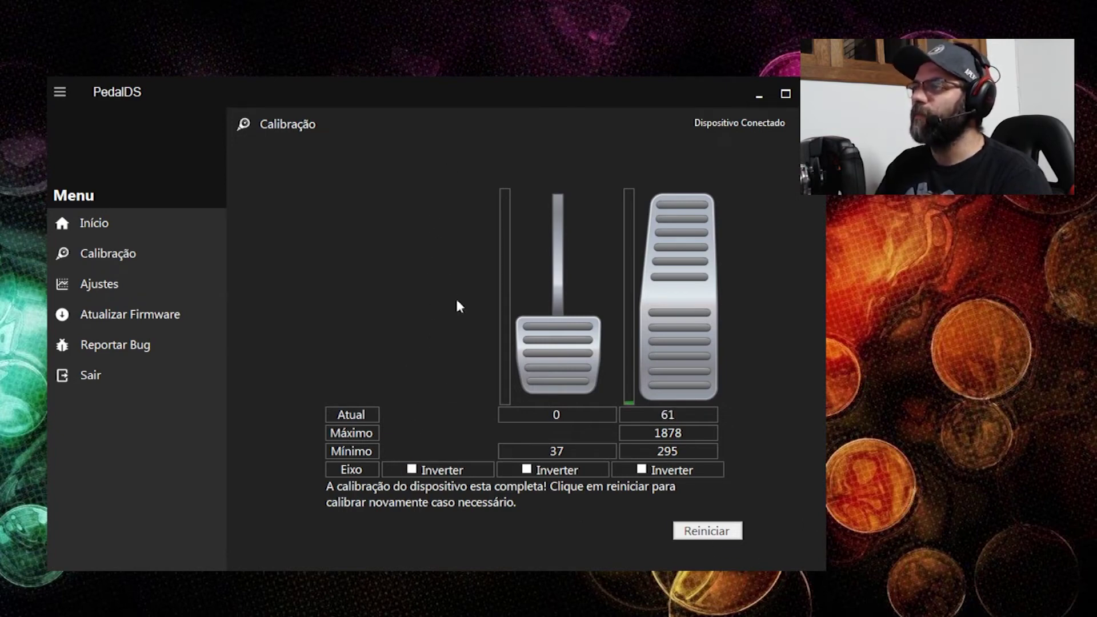
left_click(709, 531)
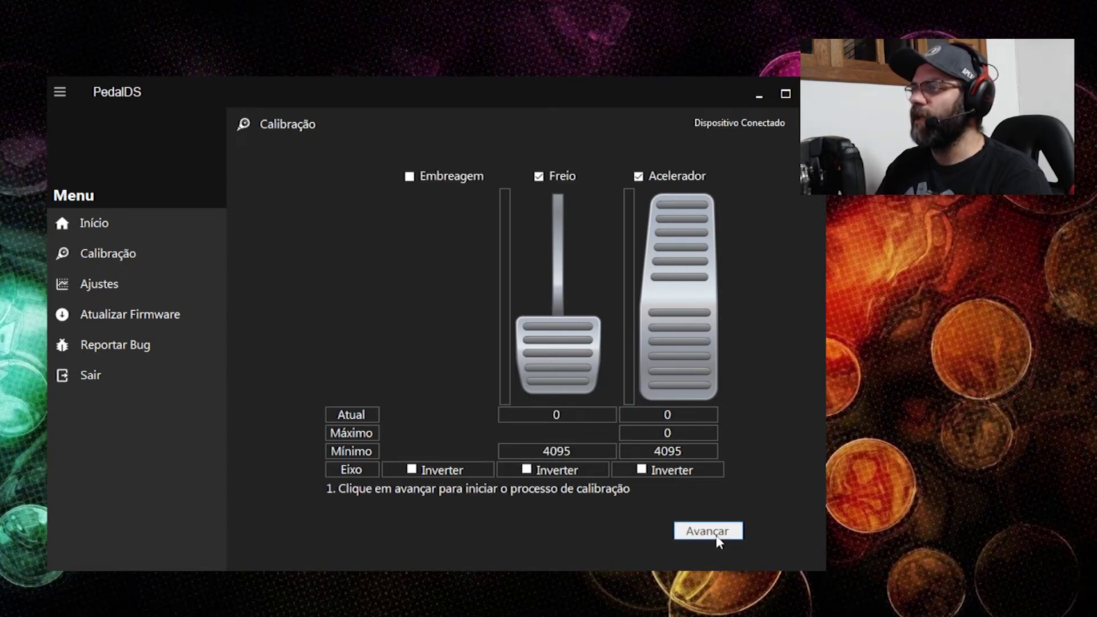
left_click(410, 177)
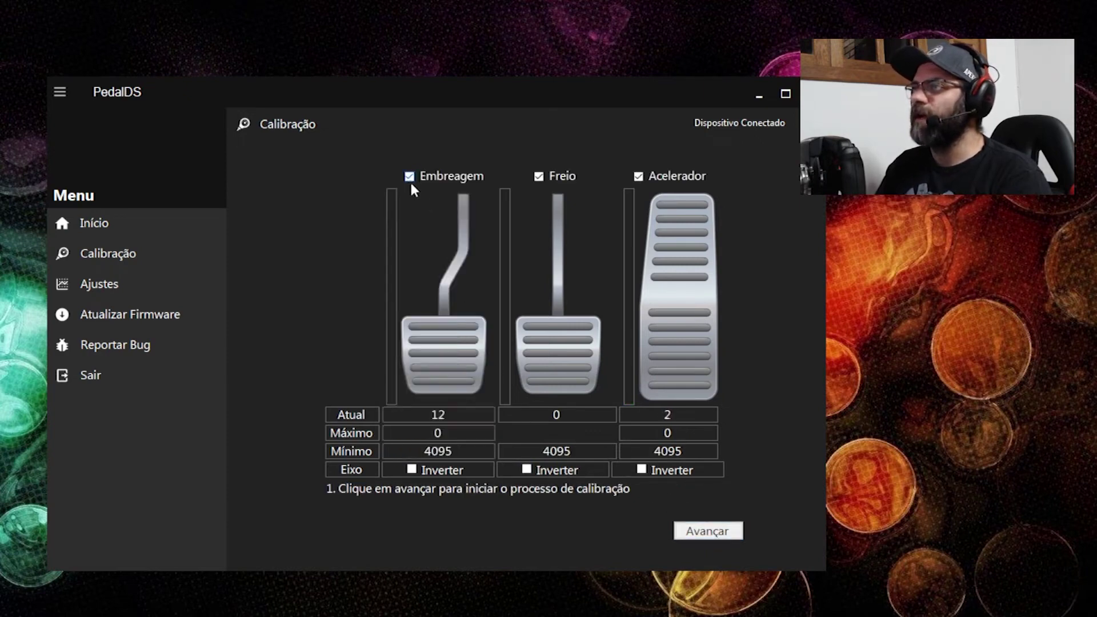
left_click(410, 178)
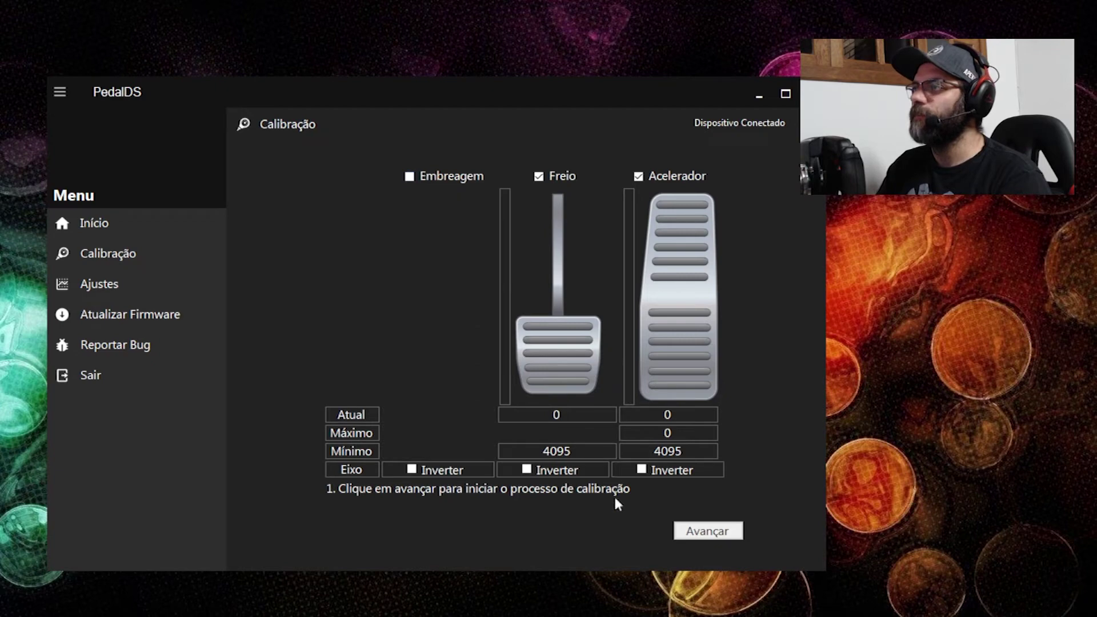
- Run the calibration through the brake and accelerator stages, operating each pedal to register its limits, and complete it
left_click(709, 532)
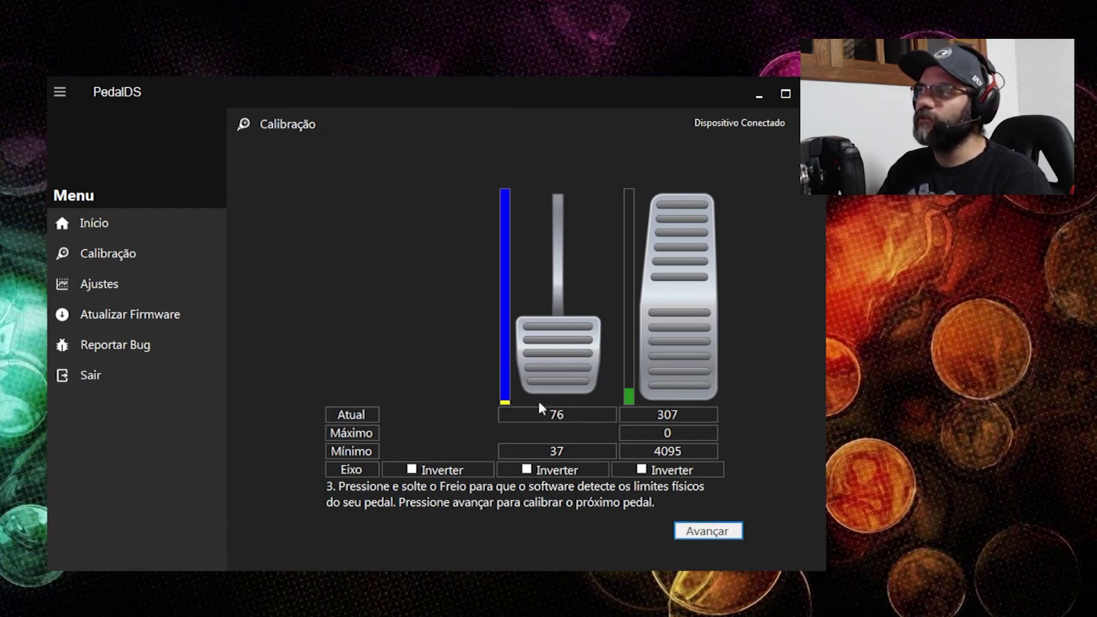
left_click(715, 533)
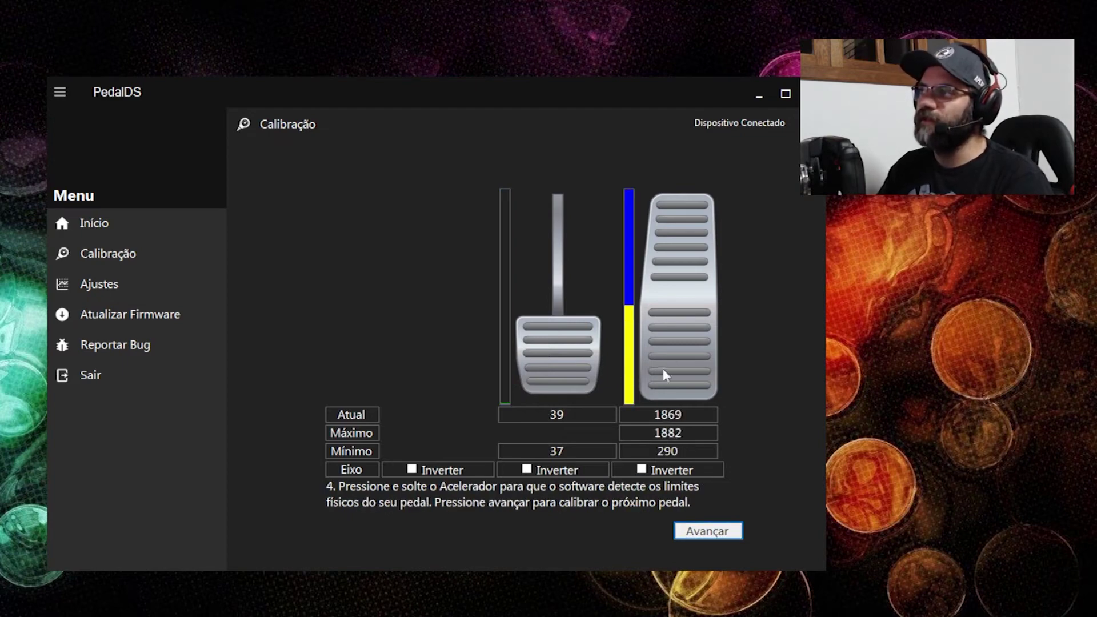
left_click(712, 536)
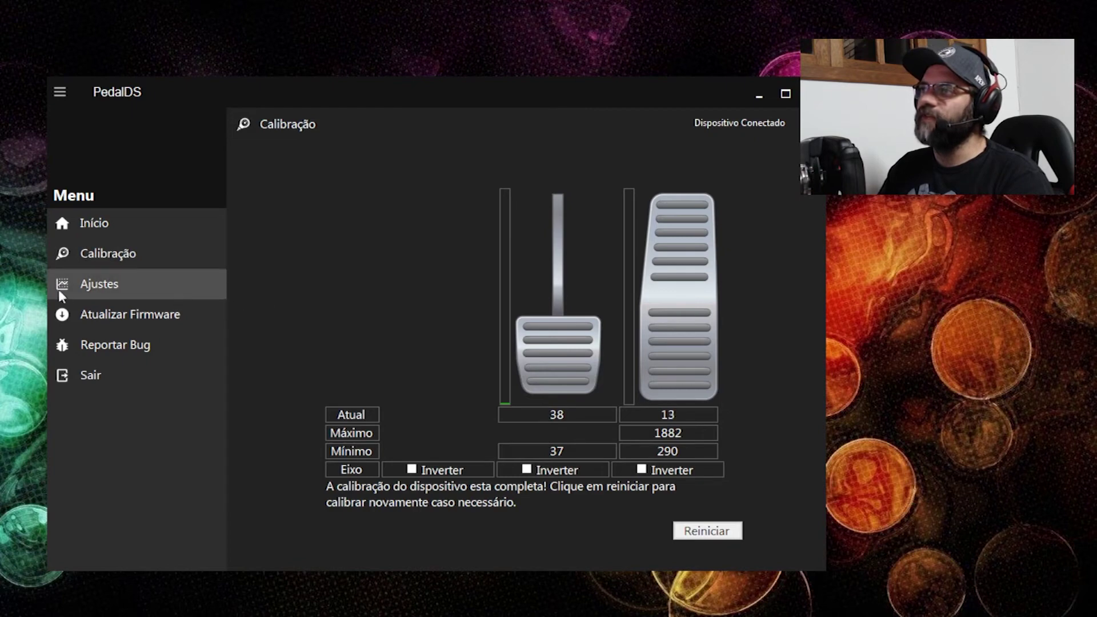
- Set the brake's maximum force to 45 kg and lower dead zone to 7, and send the brake and accelerator settings to the device
left_click(86, 289)
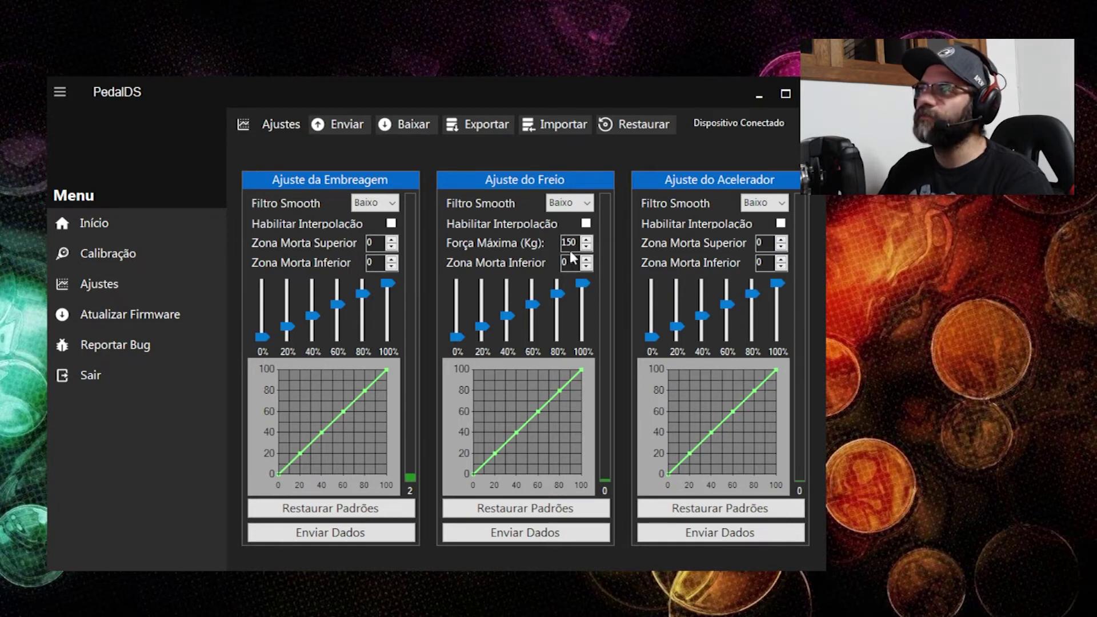
left_click_drag(577, 242, 562, 242)
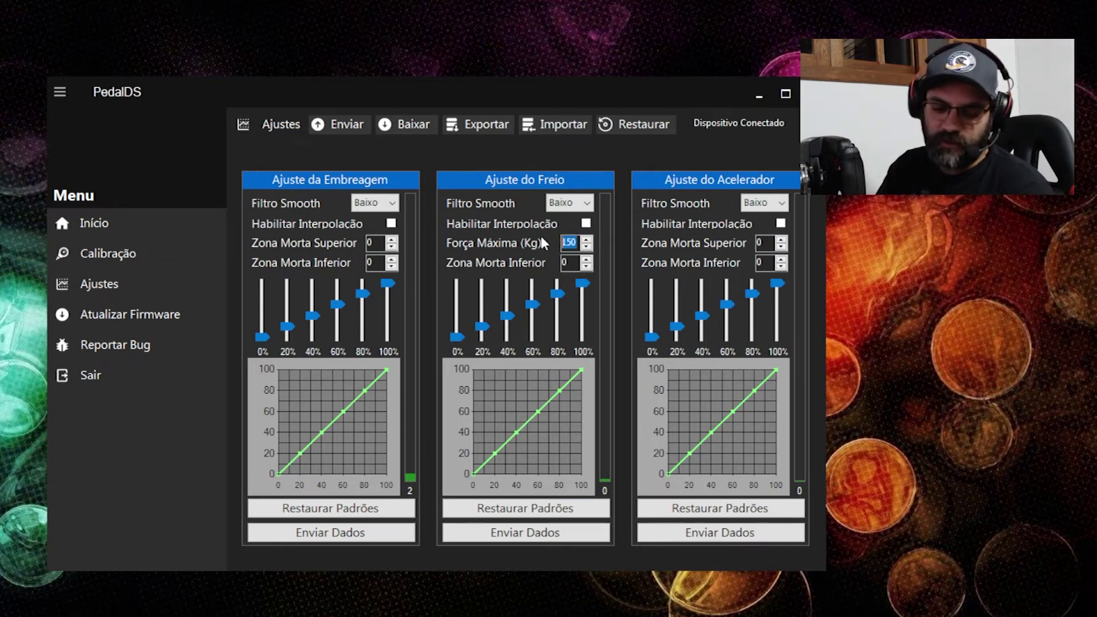
type("45")
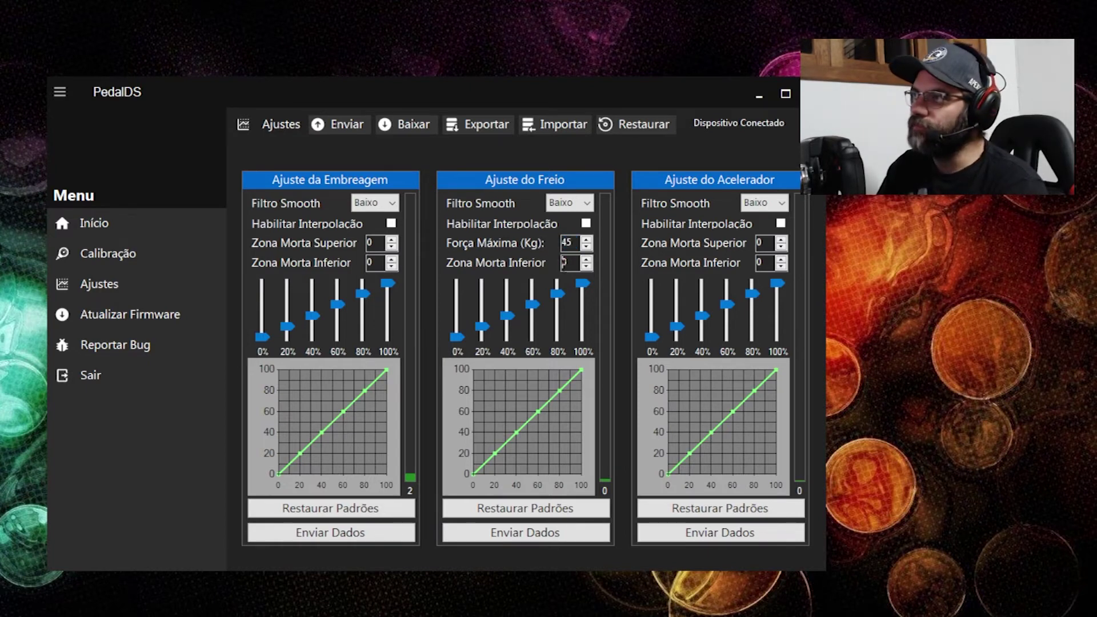
double_click(564, 262)
type("7")
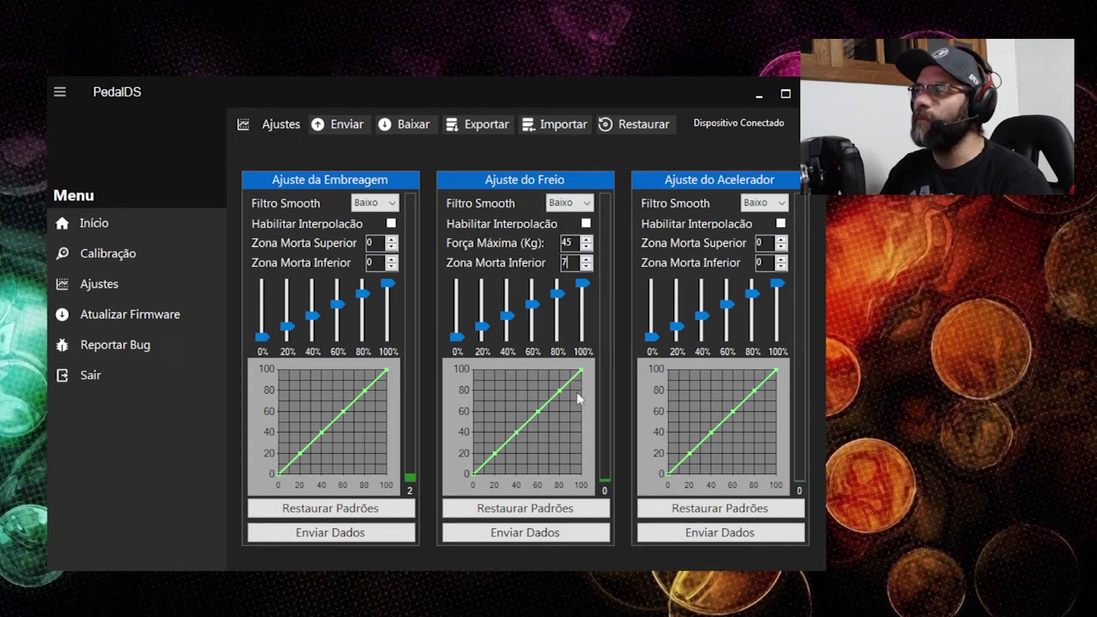
left_click(563, 539)
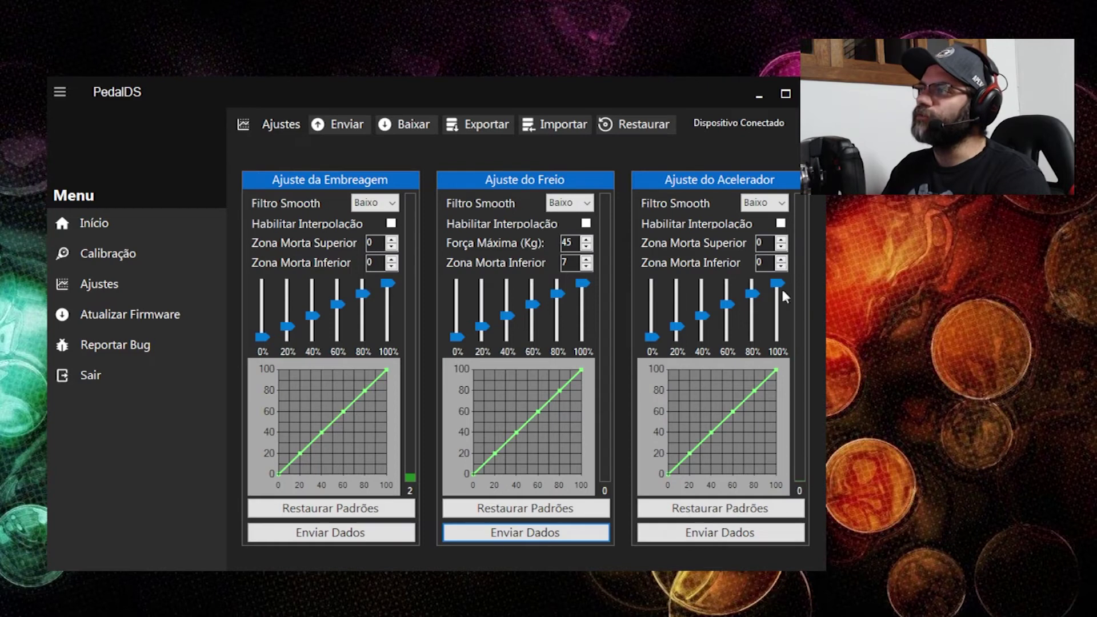
left_click(742, 540)
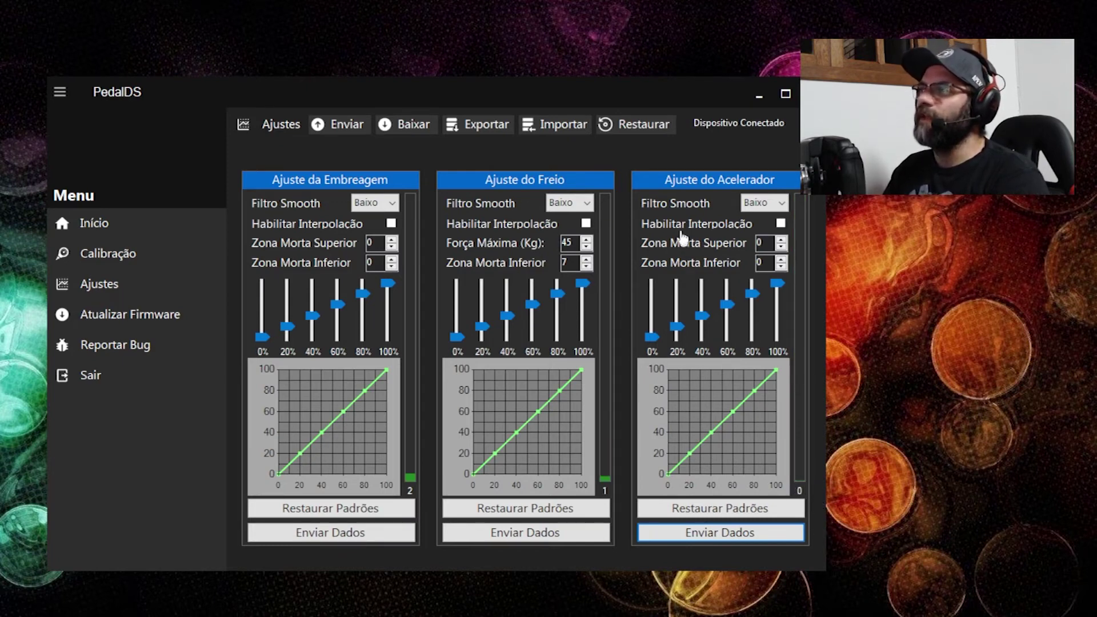
- Reduce the brake's maximum force to 30 kg and send the brake settings to the device
left_click(587, 247)
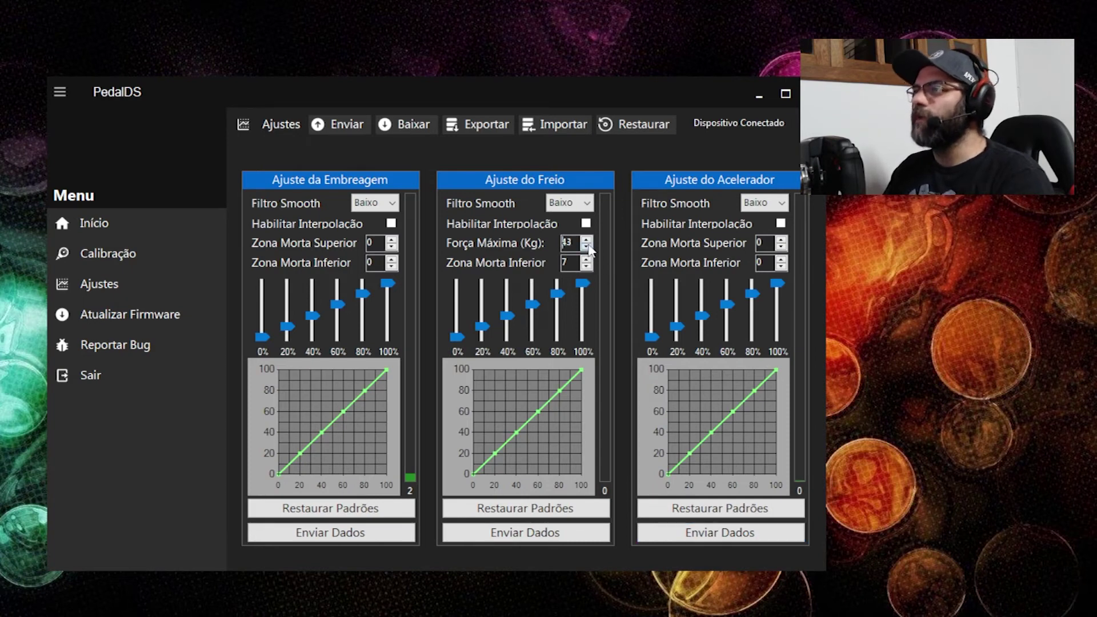
left_click(586, 247)
left_click(587, 247)
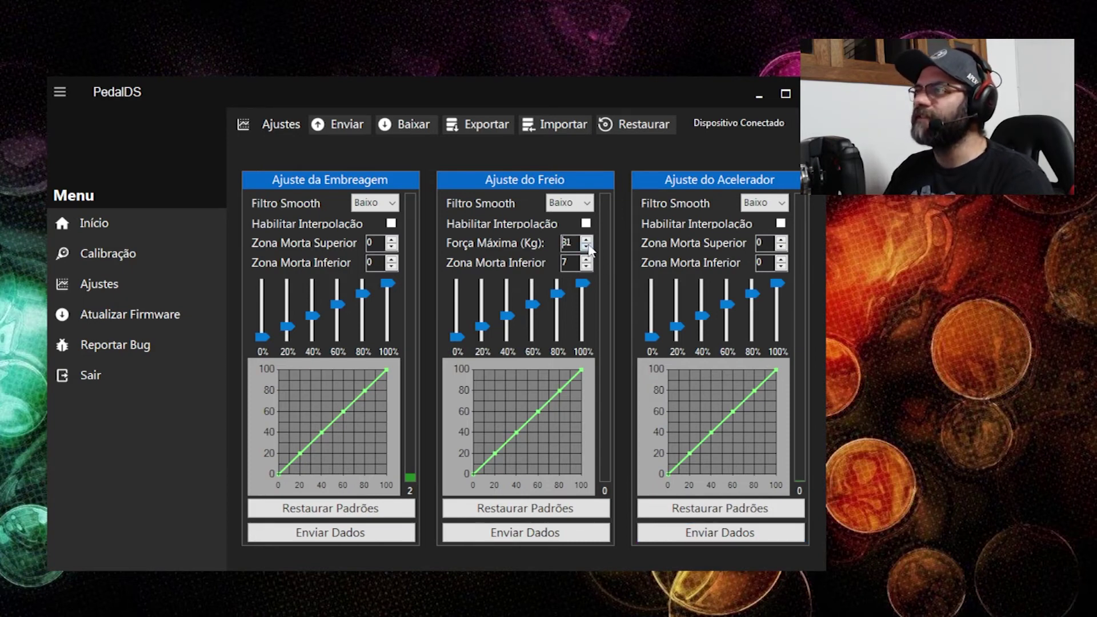
left_click(586, 247)
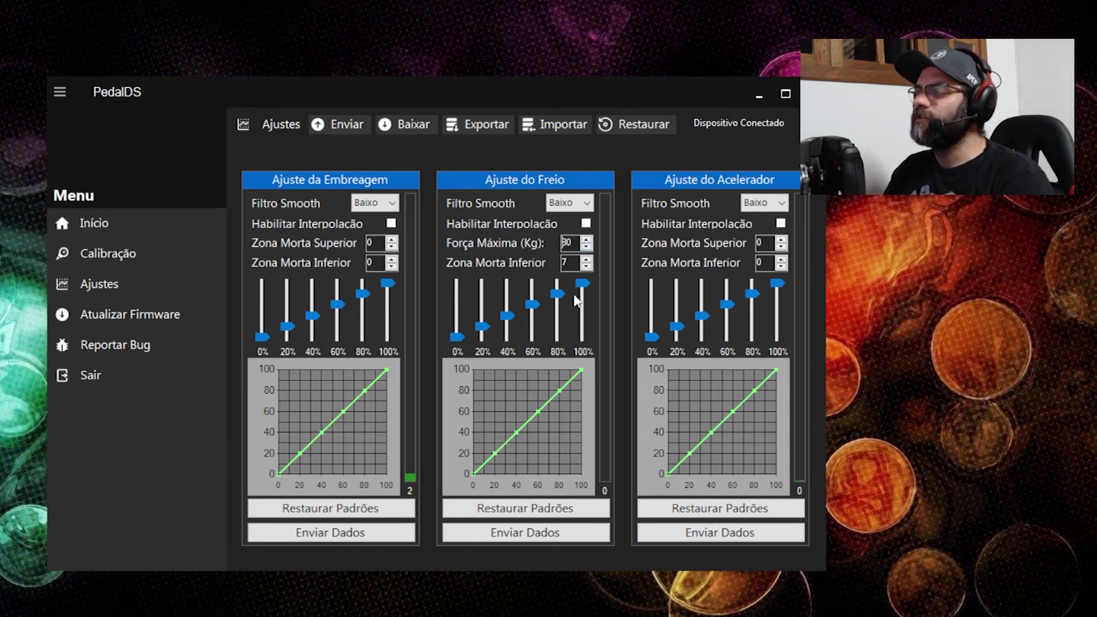
left_click(560, 534)
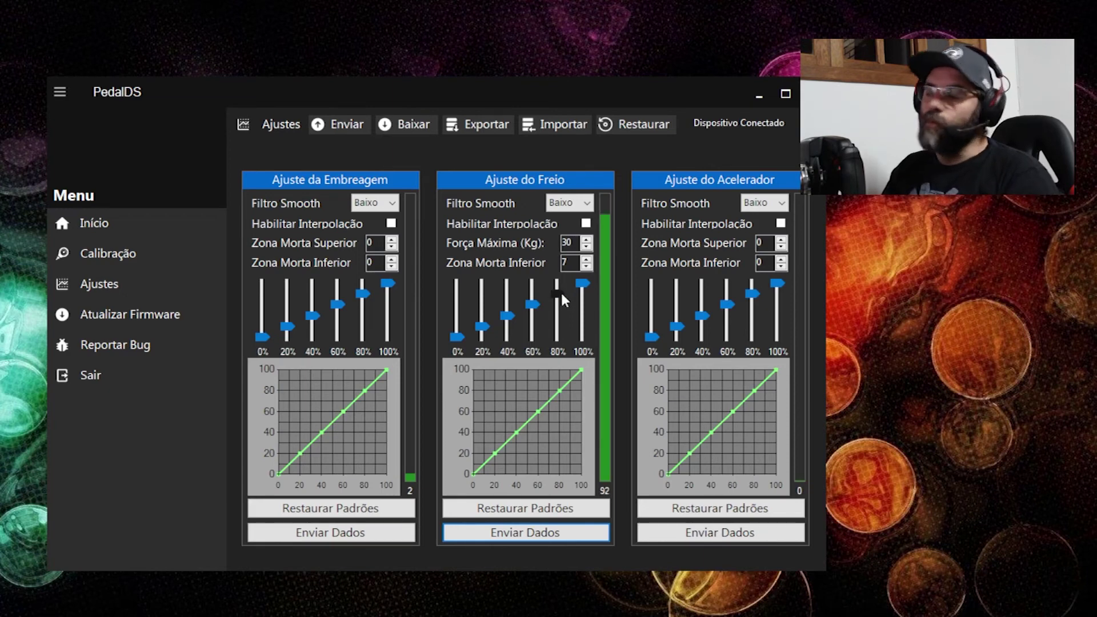
- Lower the last three points of the brake curve to 52%, 65% and 77%, and send the brake settings to the device
left_click_drag(582, 287, 532, 313)
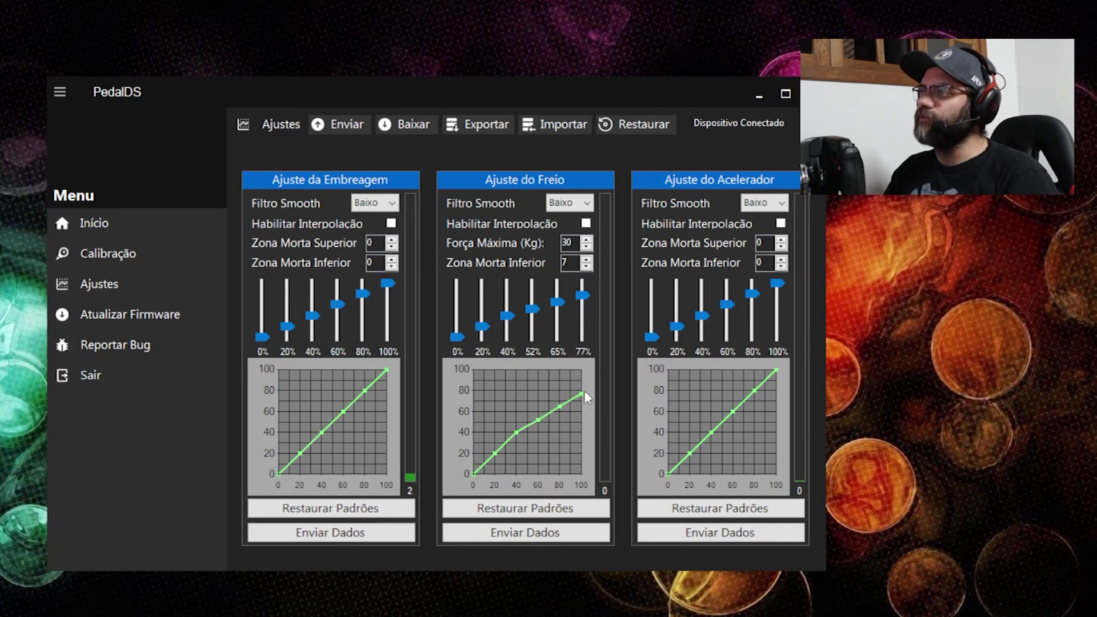
left_click(564, 537)
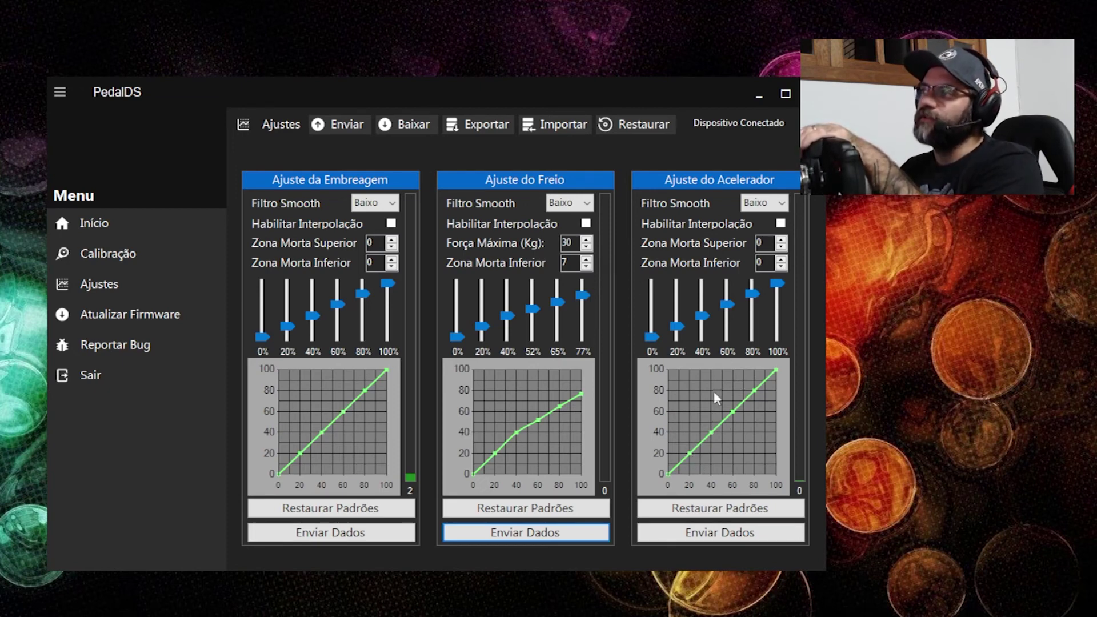
- Shape the accelerator curve with its middle points at 7%, 17%, 32% and 56%, and send the accelerator settings to the device
mouse_move(683, 330)
left_mouse_down()
mouse_move(702, 333)
mouse_move(680, 334)
left_mouse_up()
left_click_drag(727, 305, 754, 308)
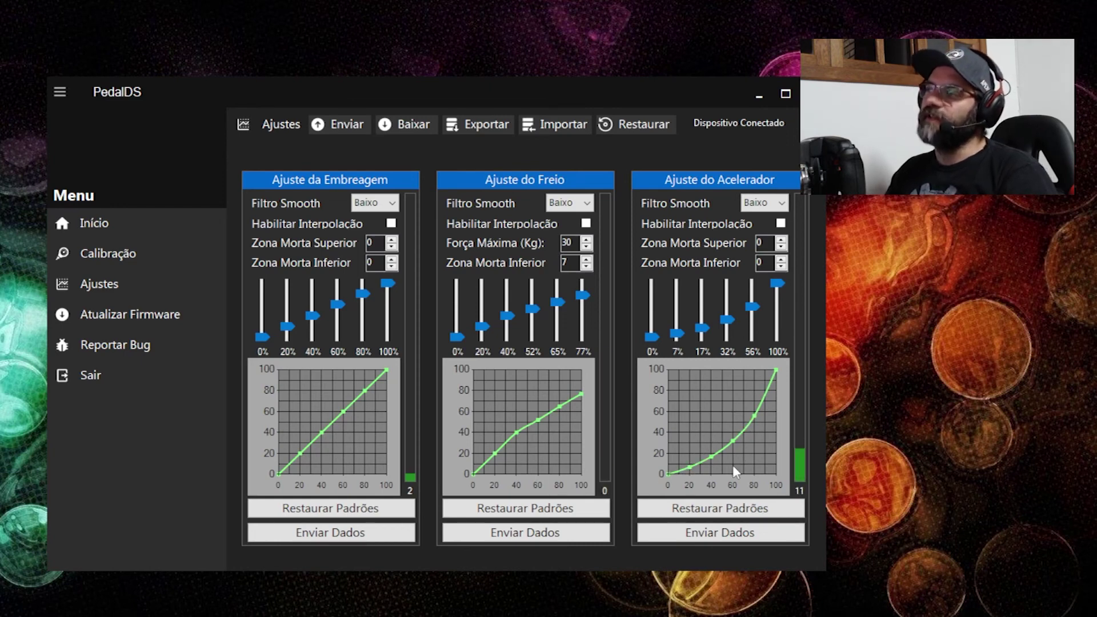
left_click(735, 539)
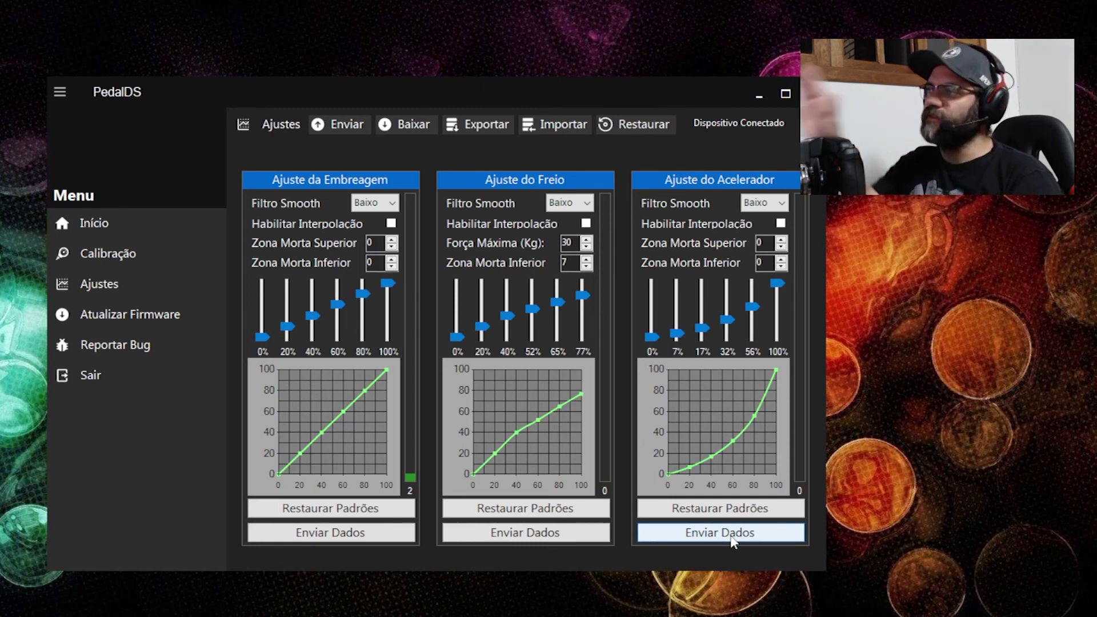
- Import the saved pedal settings from f1.json in the Documents folder
left_click(486, 127)
left_click(725, 413)
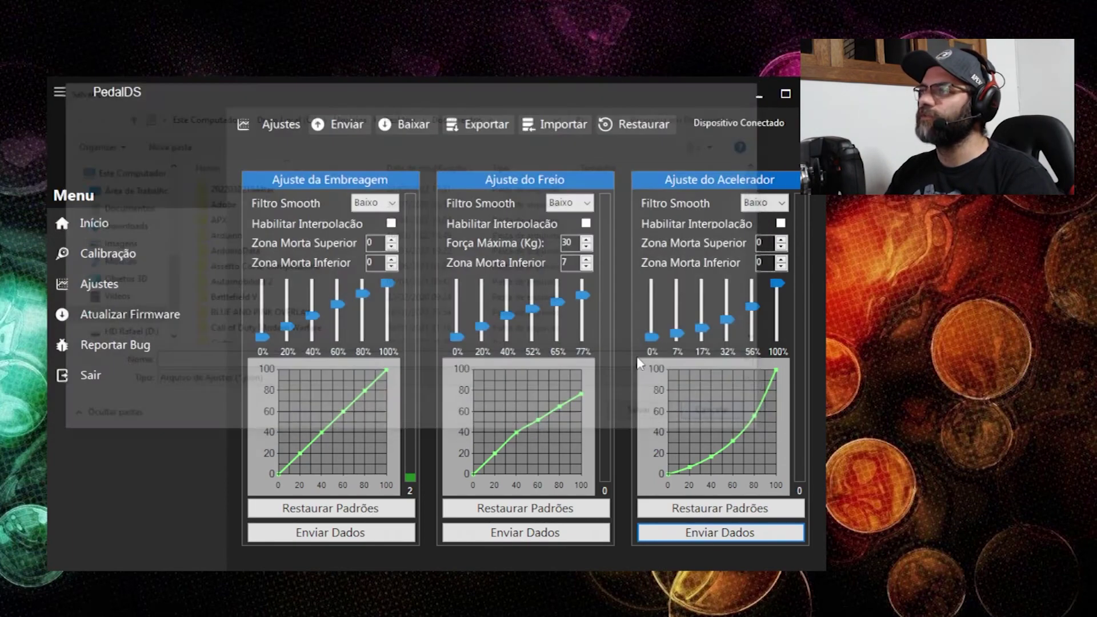
left_click(552, 125)
scroll(343, 358, "down", 5)
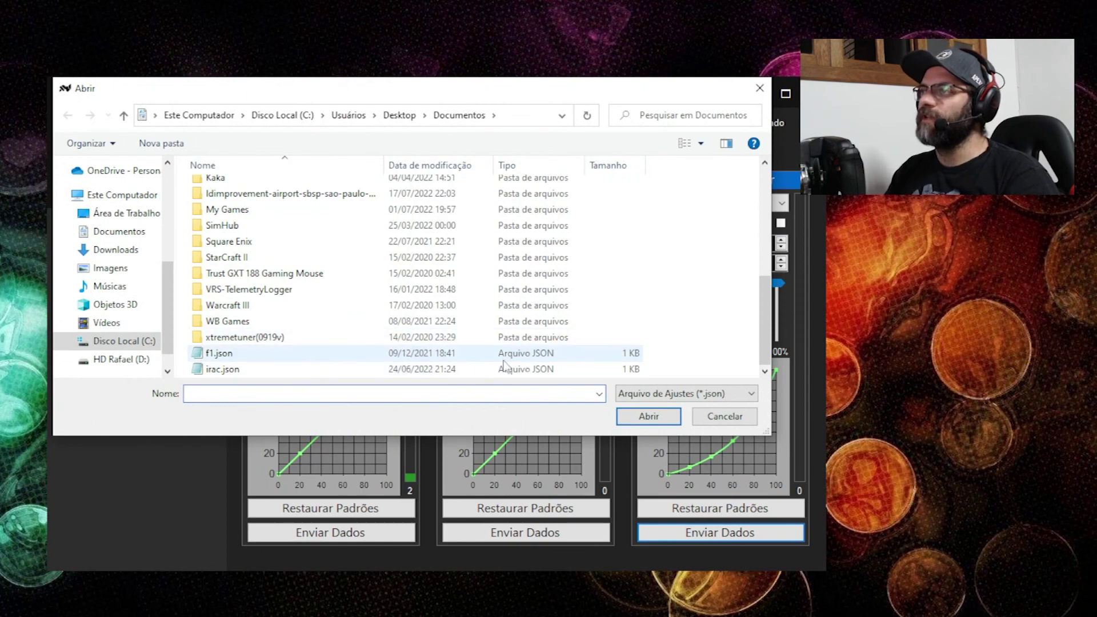
left_click(291, 356)
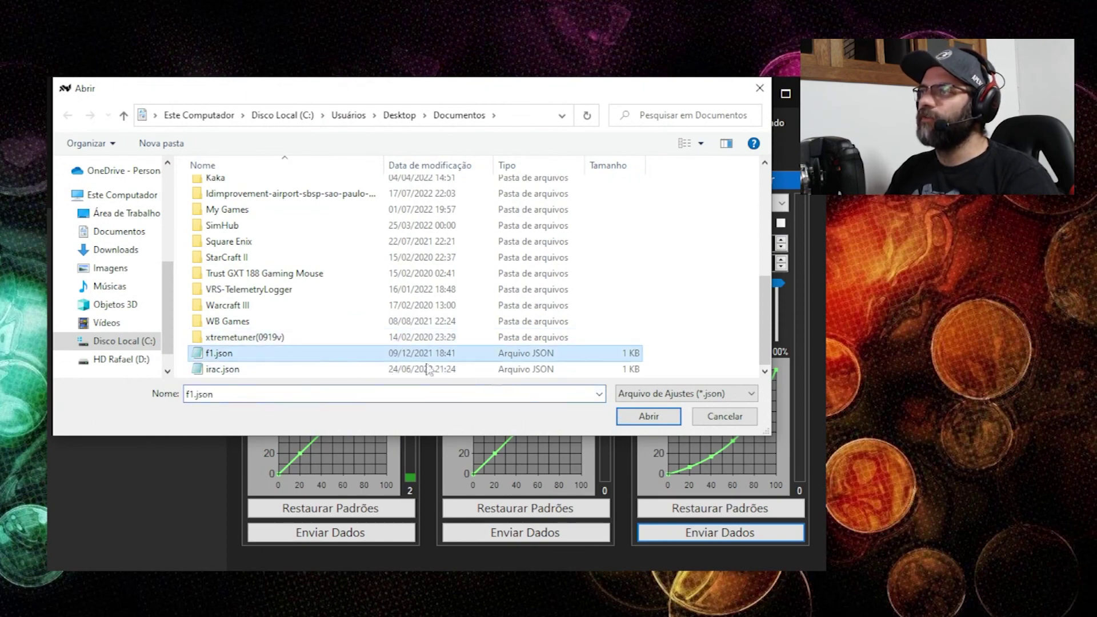
left_click(635, 416)
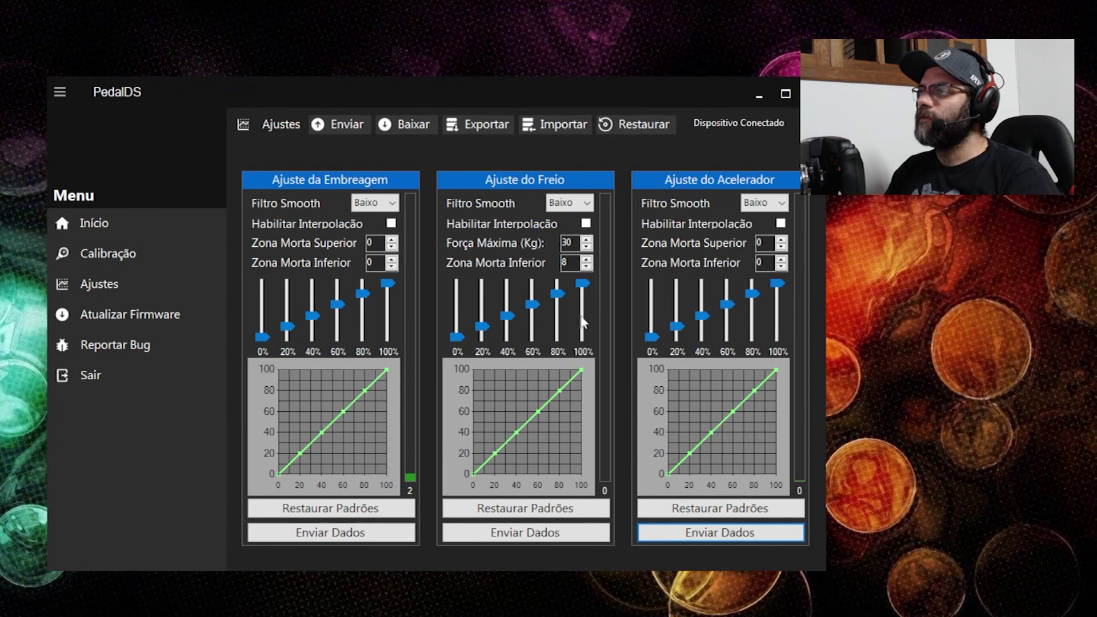